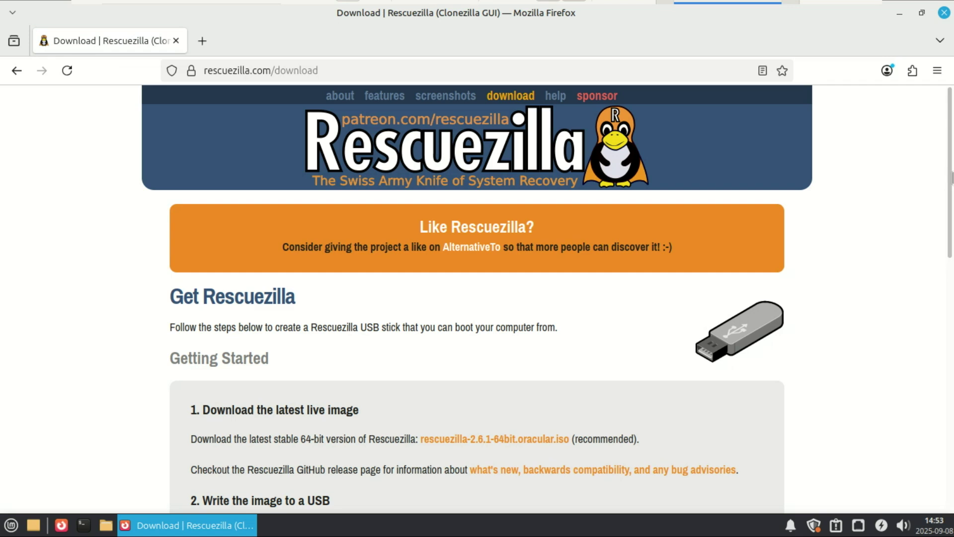
scroll(570, 309, down, 3)
scroll(501, 276, down, 5)
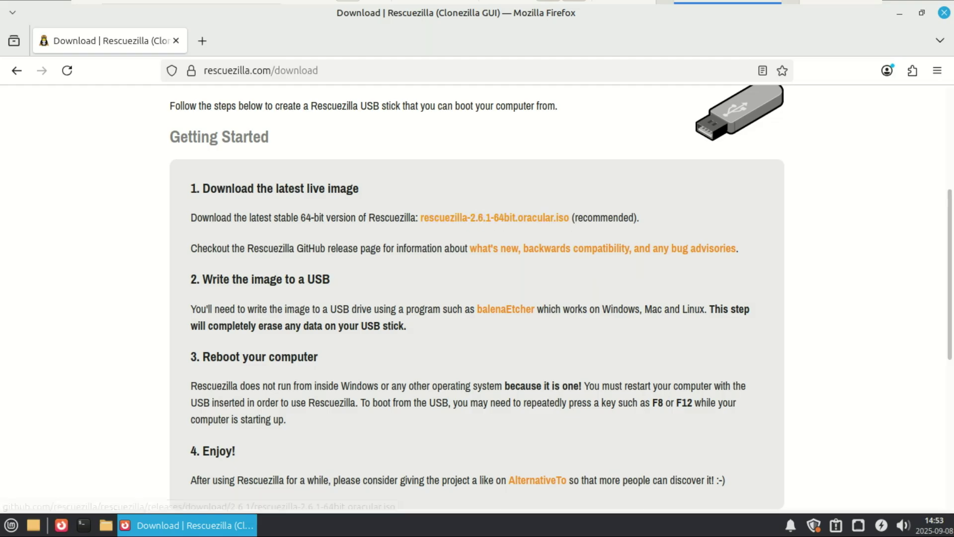
scroll(938, 124, up, 8)
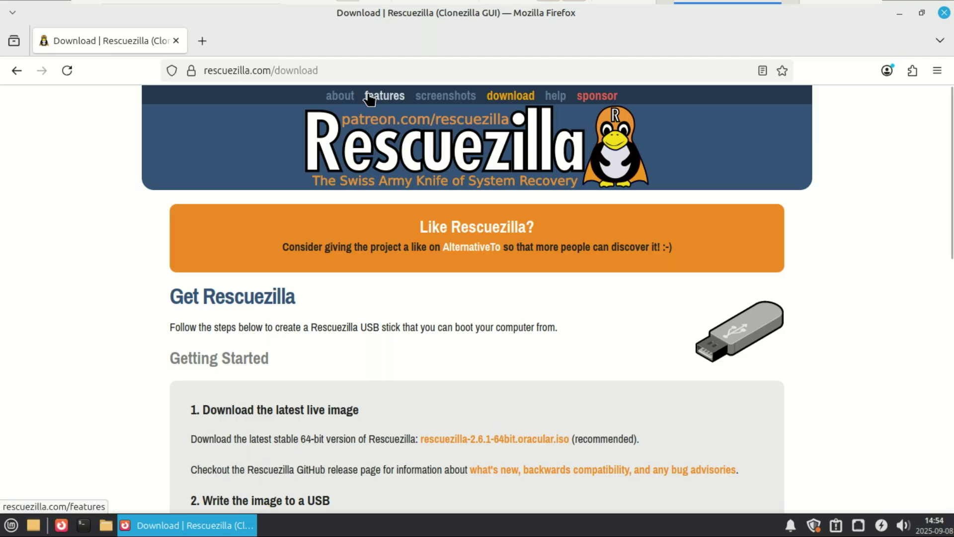
Open the 'Disk imaging for all' home page offering Version 2.6.1 and scroll through it
click(340, 95)
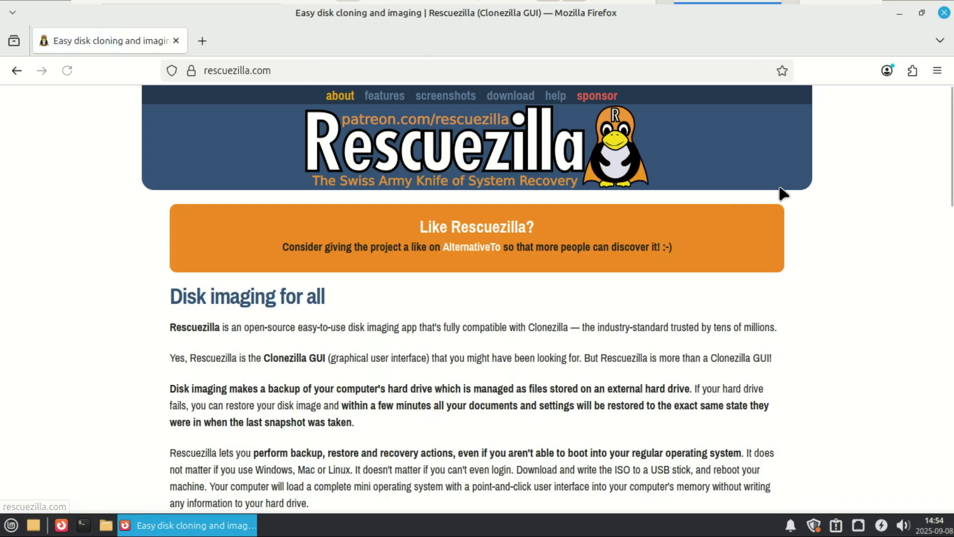
scroll(477, 298, down, 2)
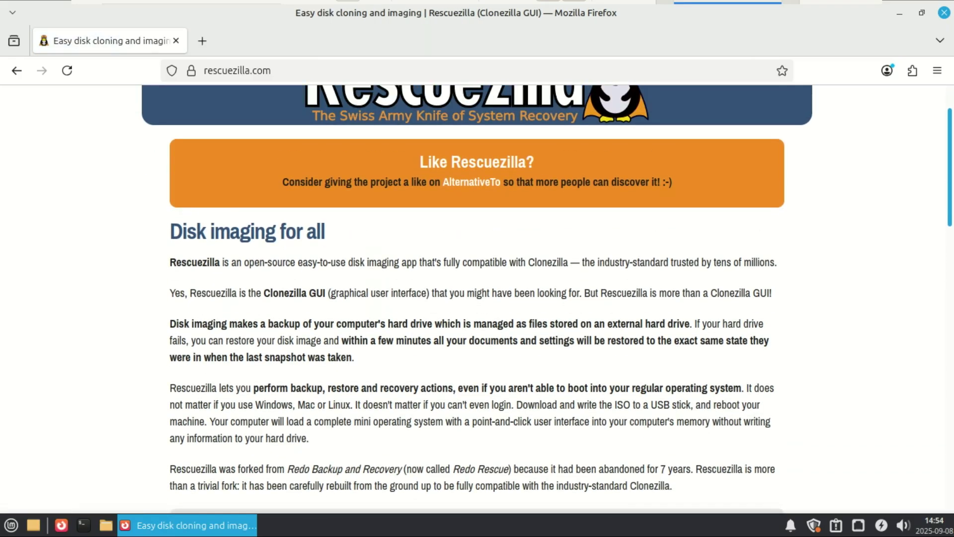
scroll(446, 216, down, 2)
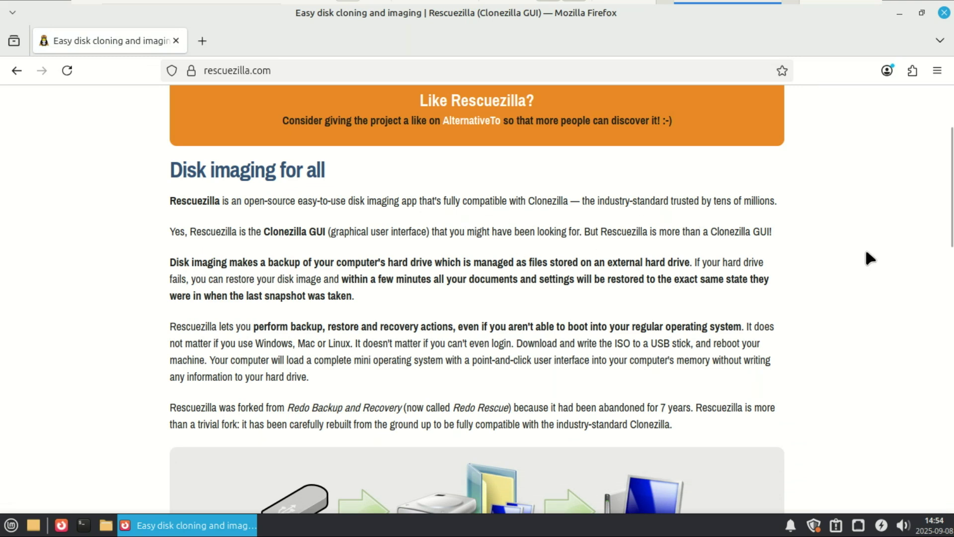
scroll(547, 300, up, 1)
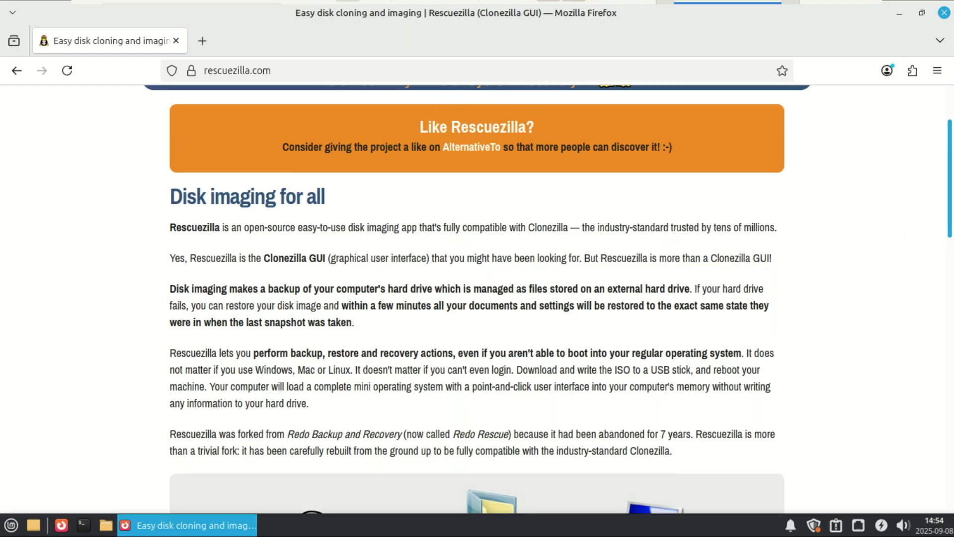
scroll(846, 247, down, 3)
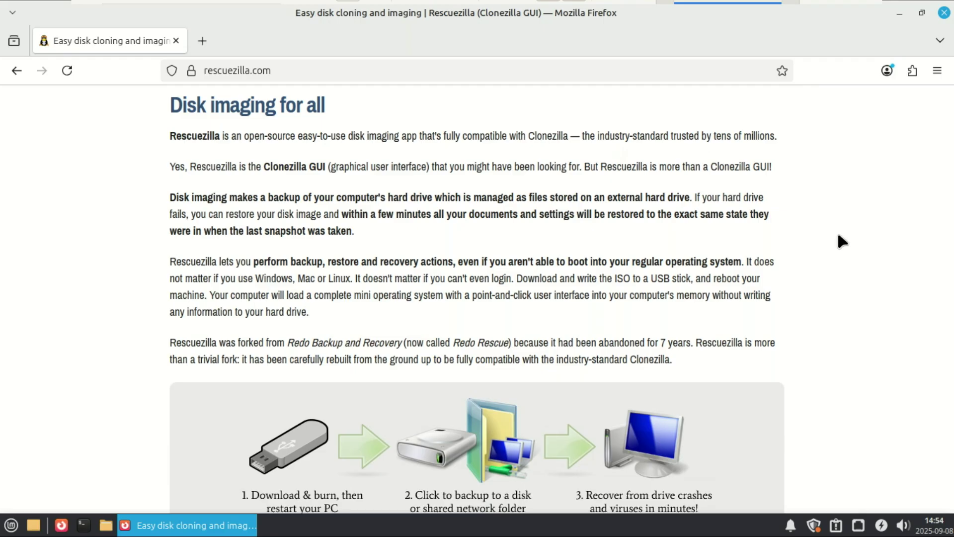
scroll(838, 237, down, 5)
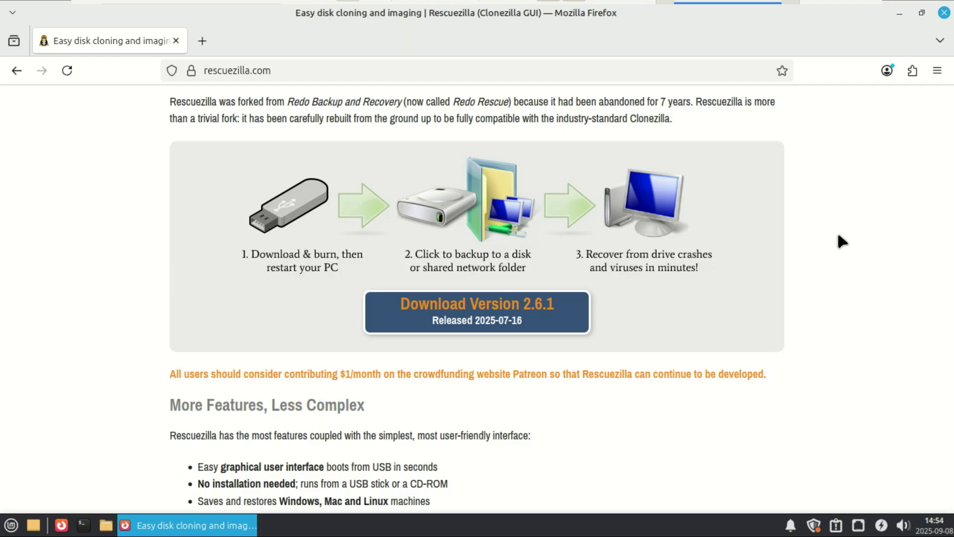
scroll(839, 237, down, 5)
scroll(840, 240, down, 6)
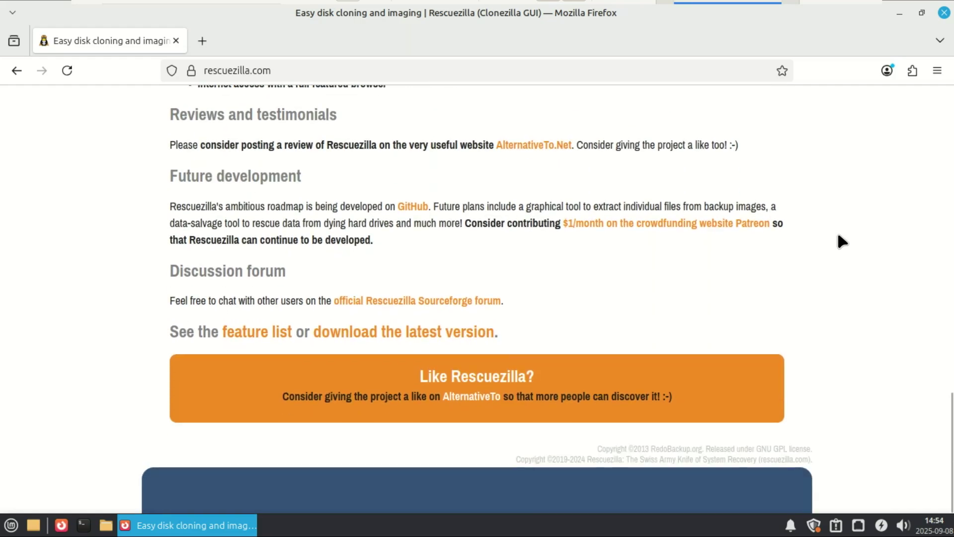
scroll(840, 240, up, 20)
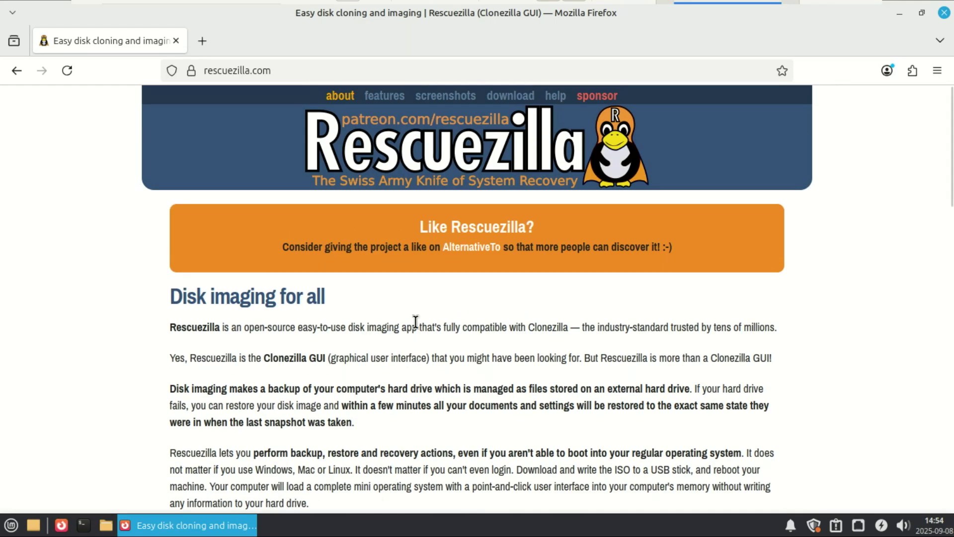
Open the Rescuezilla features page and scroll through the full feature list
click(382, 99)
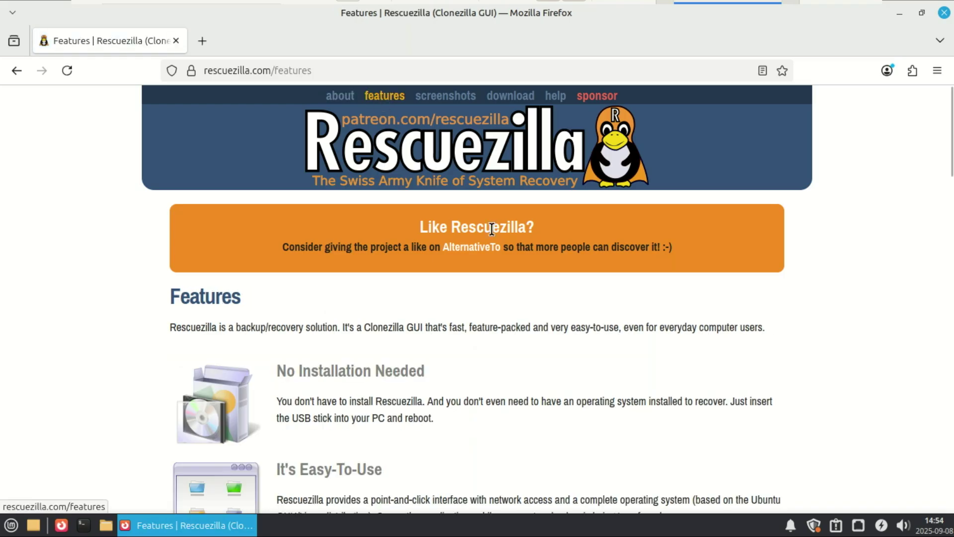
scroll(823, 250, down, 5)
scroll(561, 305, down, 4)
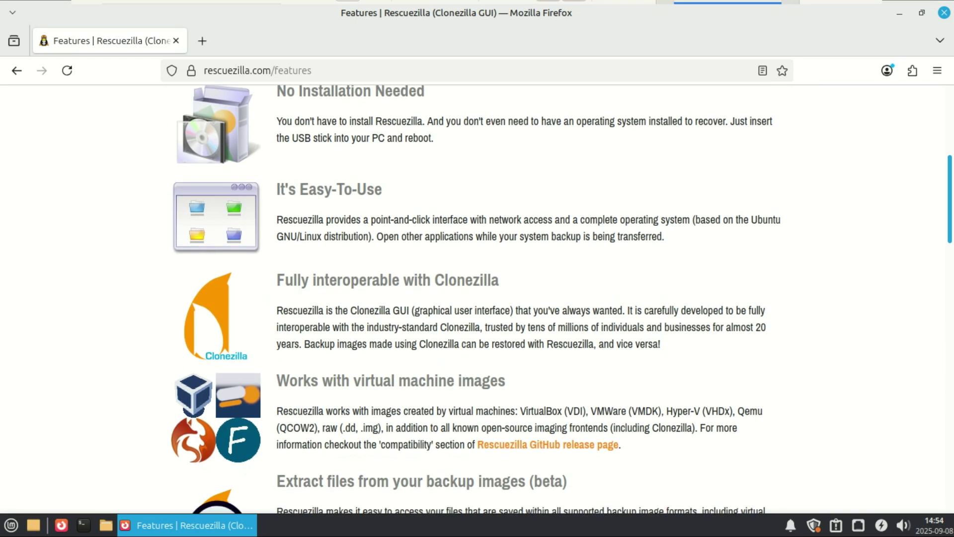
scroll(562, 300, down, 3)
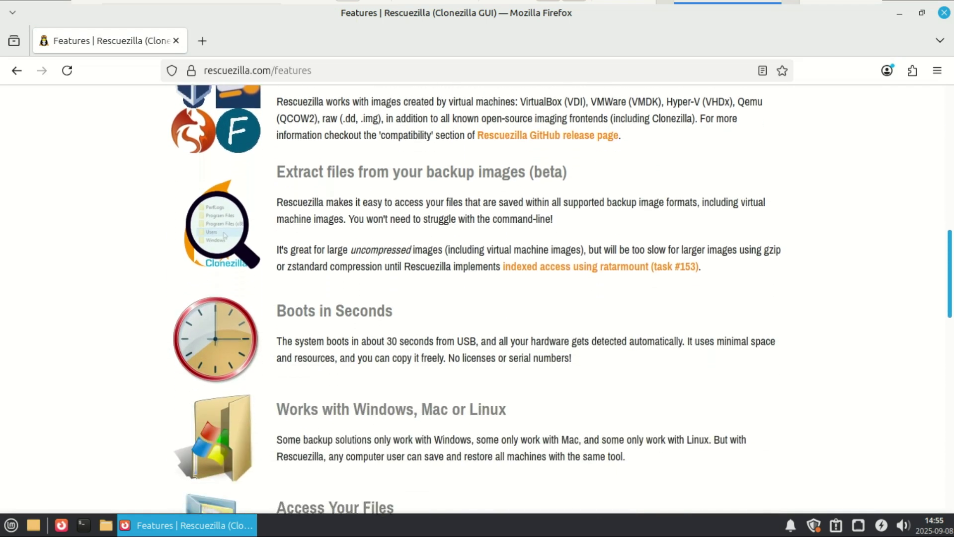
scroll(881, 281, down, 1)
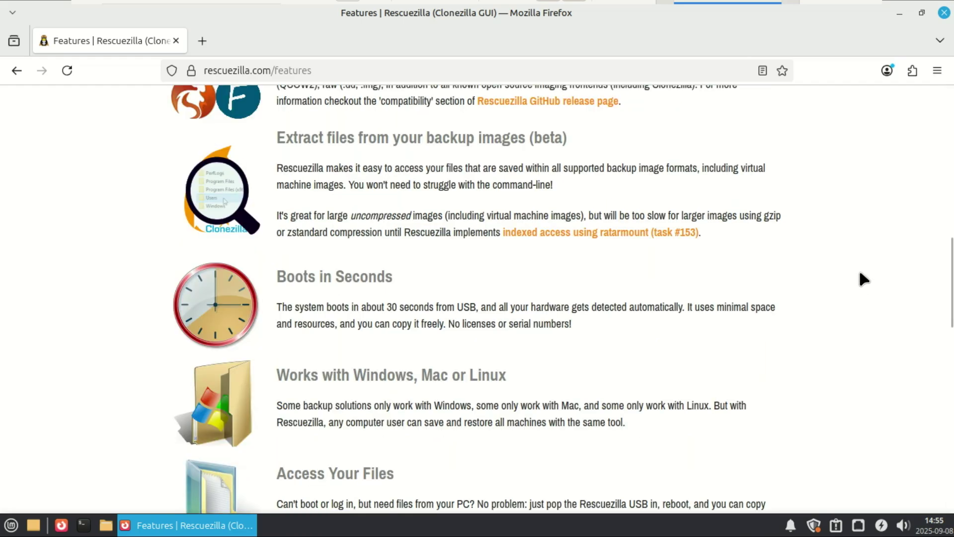
scroll(860, 273, down, 6)
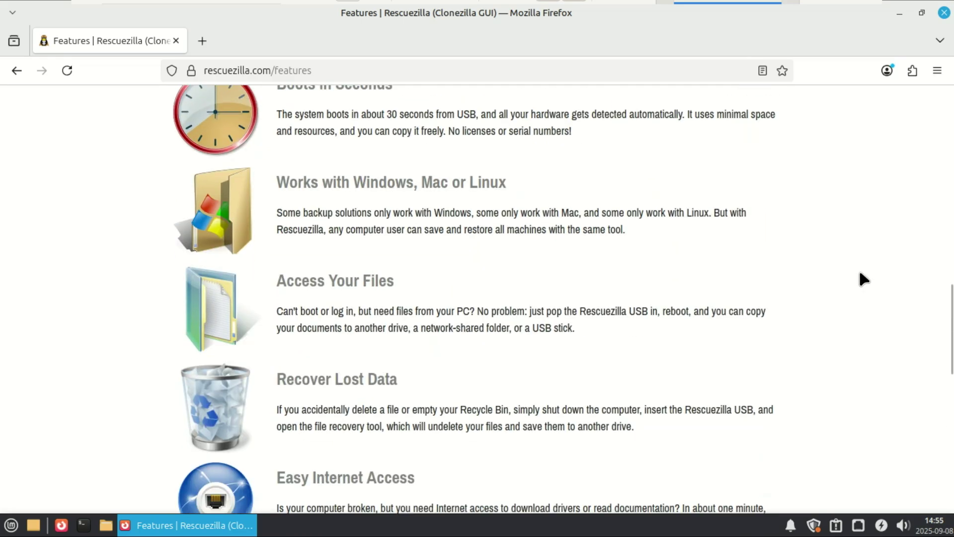
scroll(860, 272, down, 5)
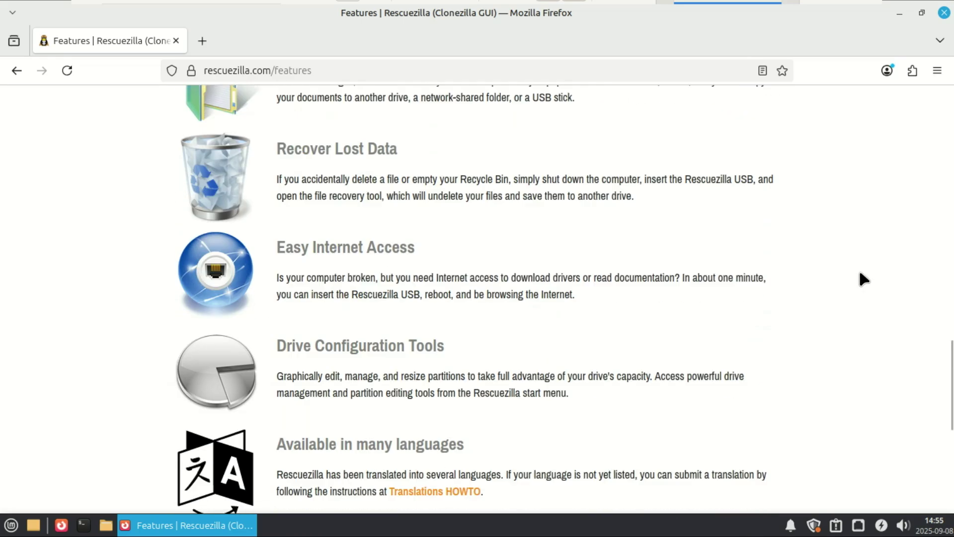
scroll(860, 273, down, 1)
scroll(860, 272, down, 2)
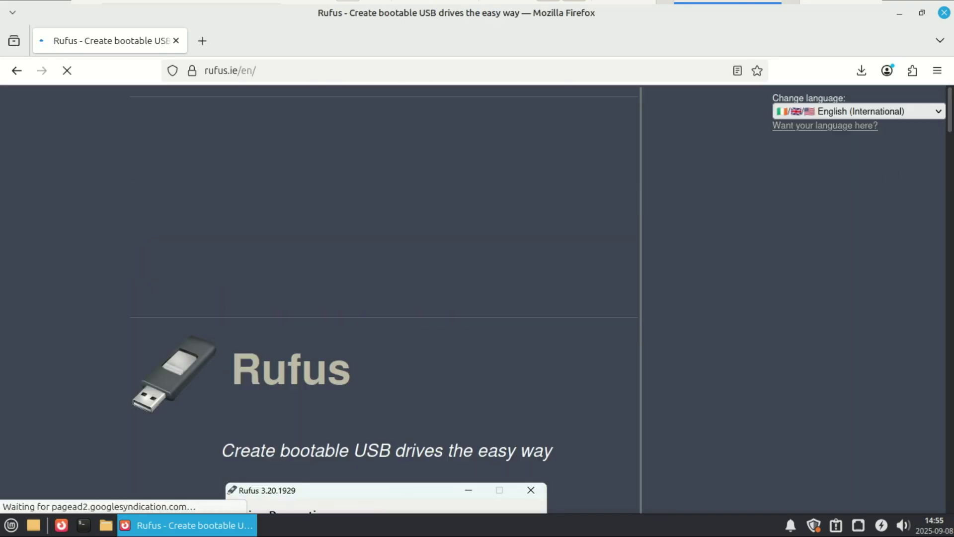
scroll(322, 300, down, 15)
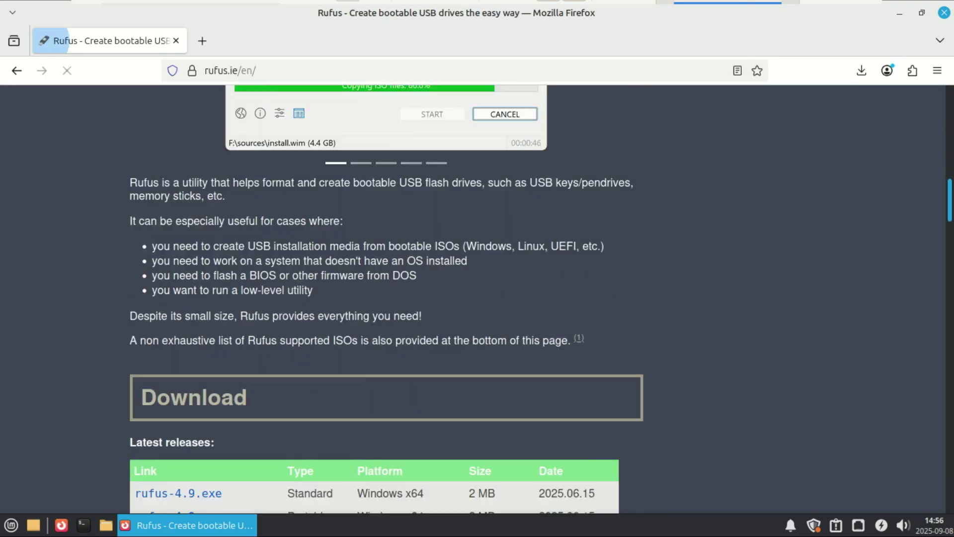
scroll(436, 198, up, 1)
scroll(435, 199, down, 2)
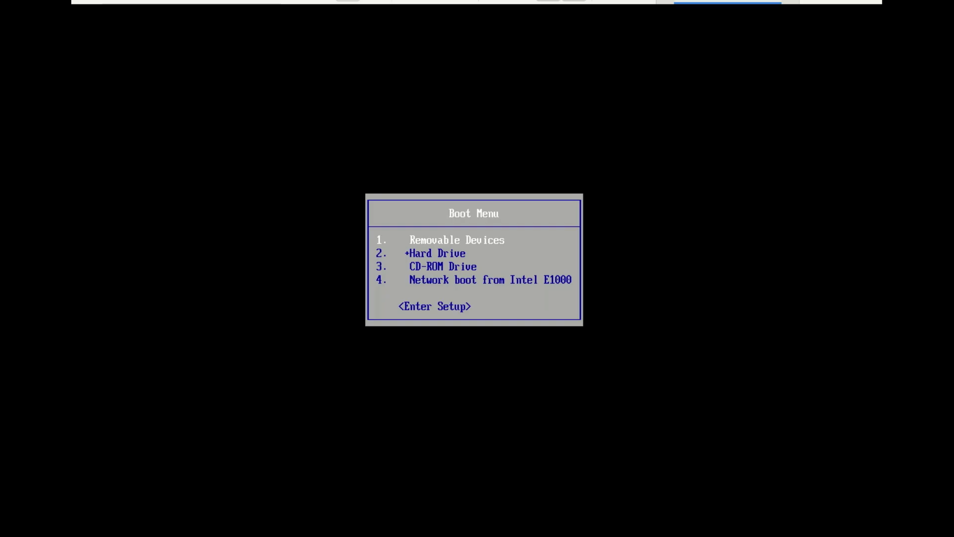
Boot the VM from the next Boot Menu device to start Rescuezilla
key(Down)
key(Return)
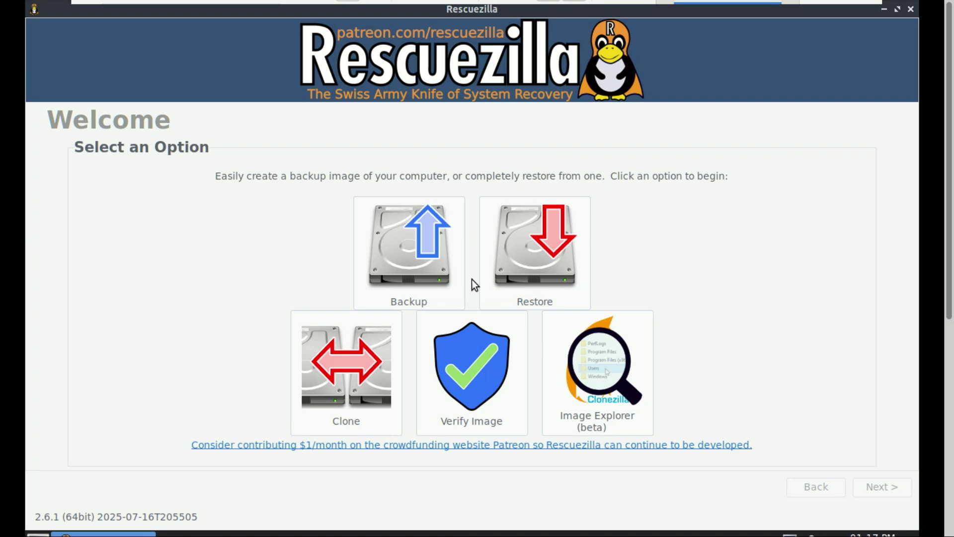
scroll(951, 170, down, 2)
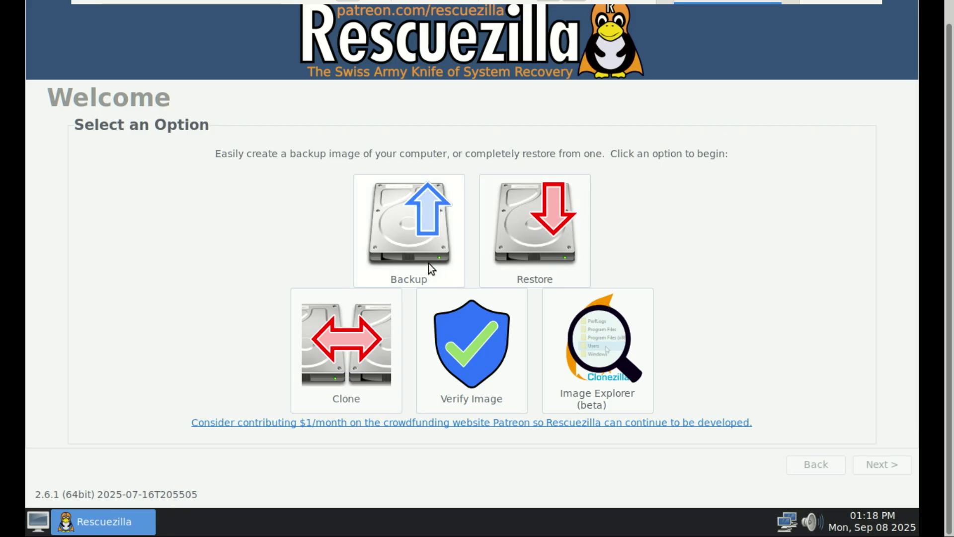
click(416, 230)
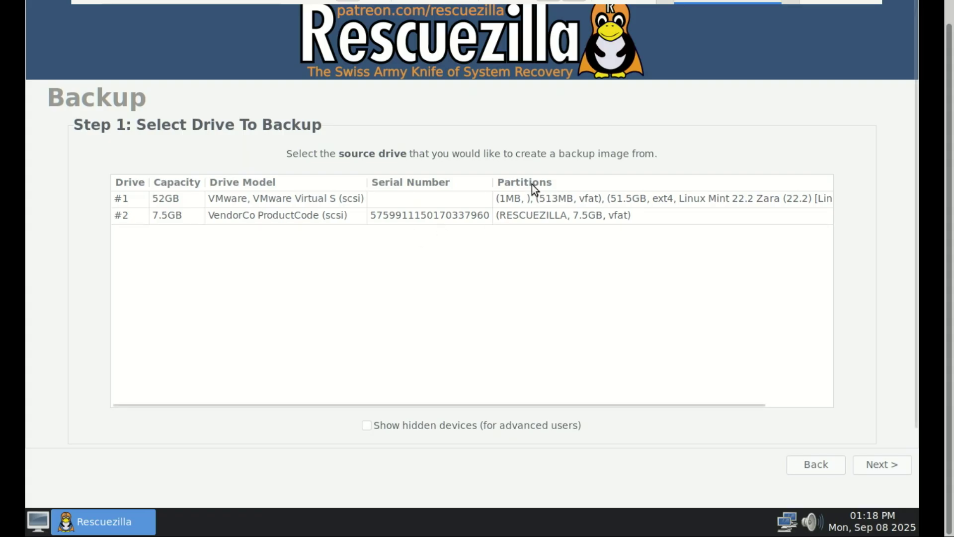
click(261, 202)
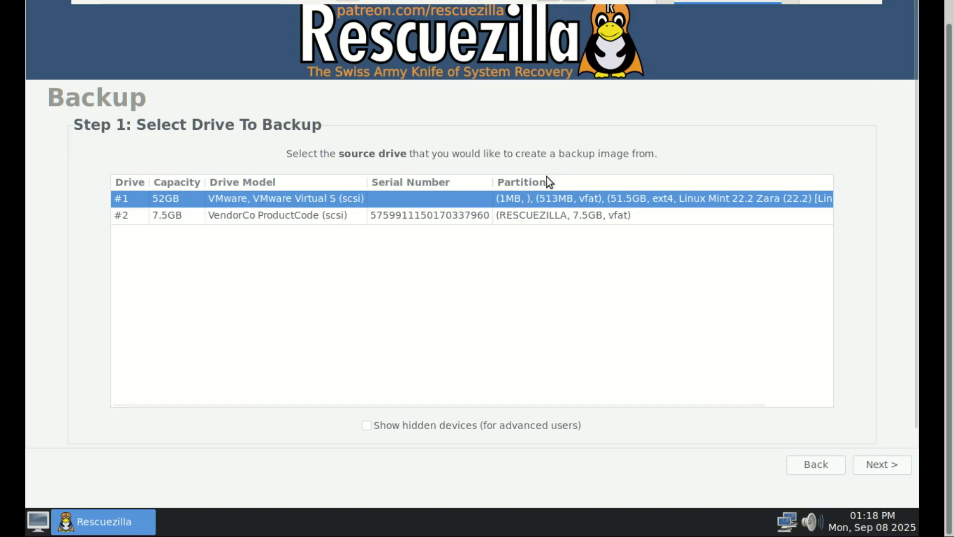
click(878, 462)
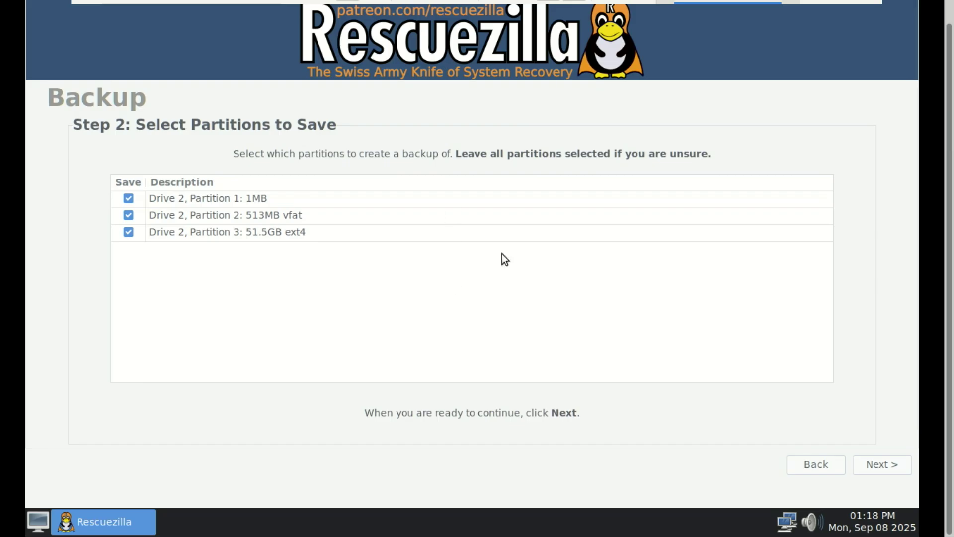
click(879, 464)
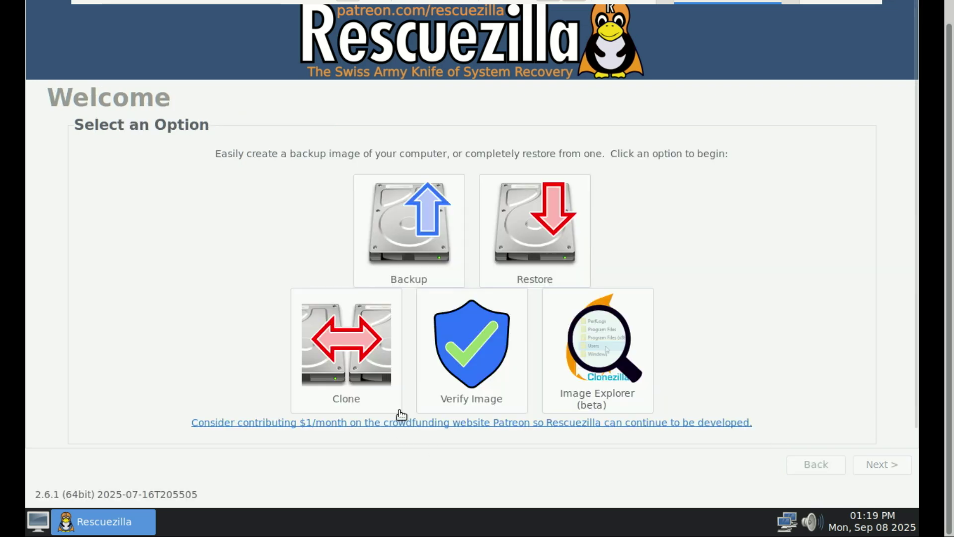
Preview the Restore wizard's image-location step from the Welcome screen
click(544, 229)
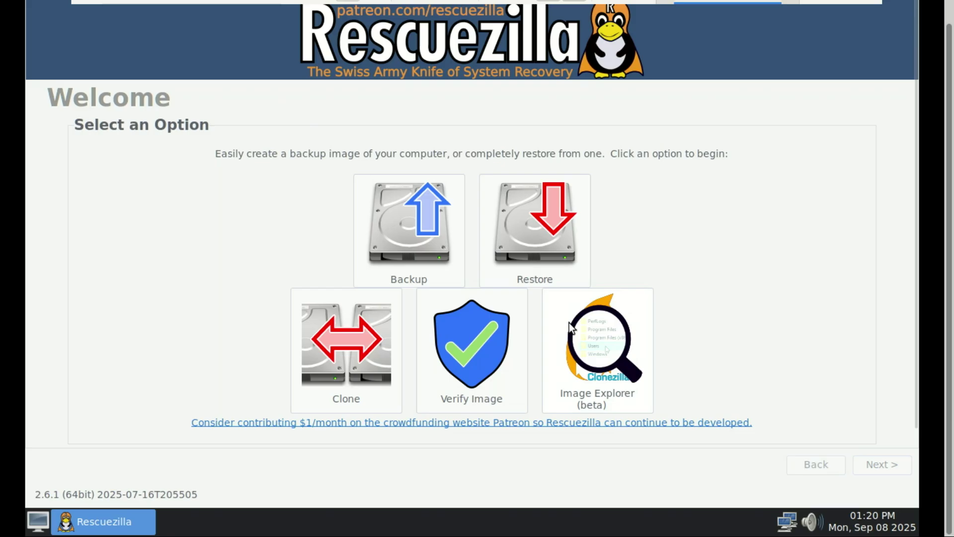
Start the Clone wizard and select the 52GB VMware drive as the source
click(348, 348)
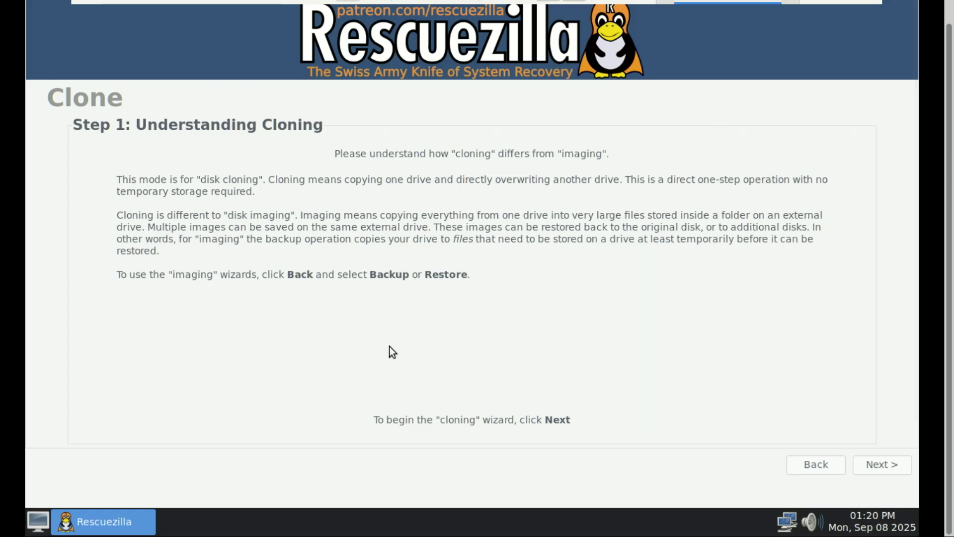
click(879, 464)
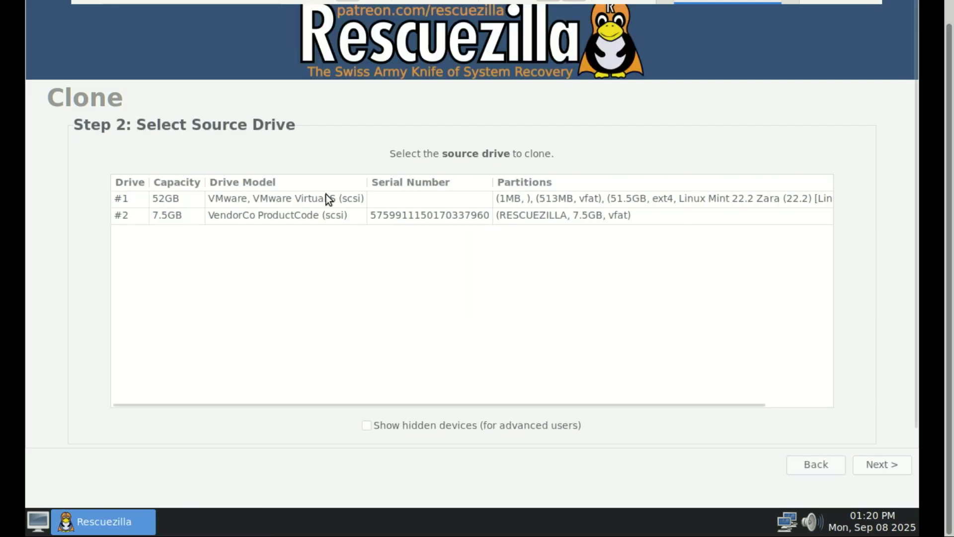
click(328, 201)
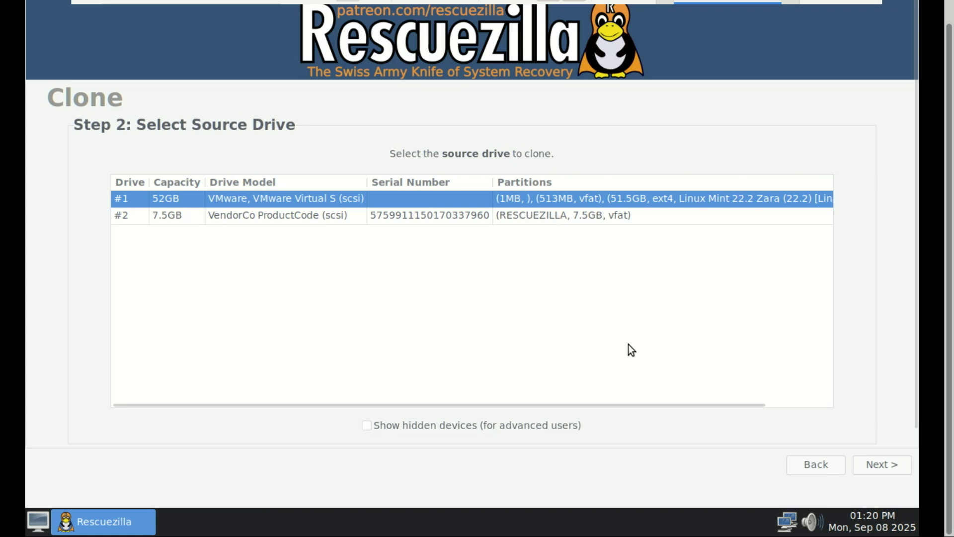
click(309, 231)
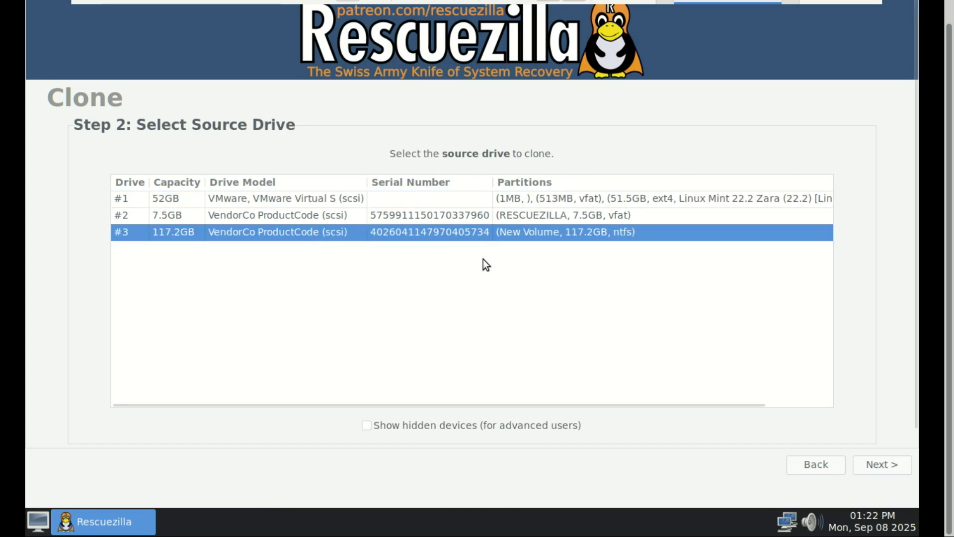
click(333, 198)
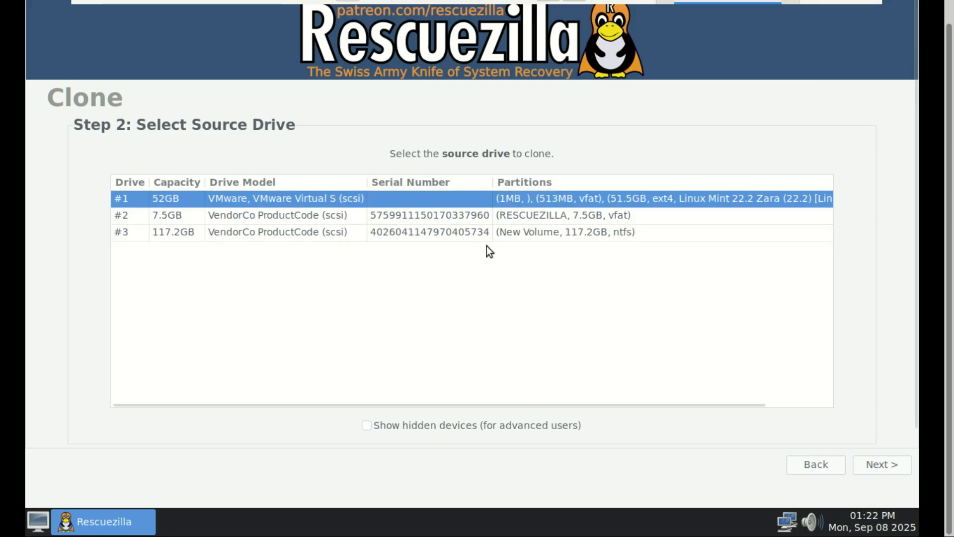
Make the 117.2GB drive the destination and keep all partitions through to confirmation
click(889, 458)
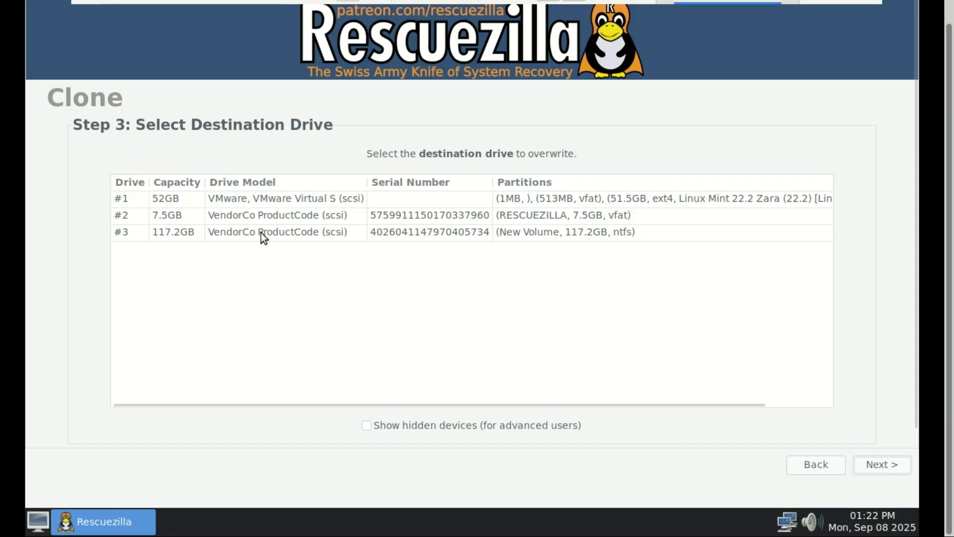
click(280, 235)
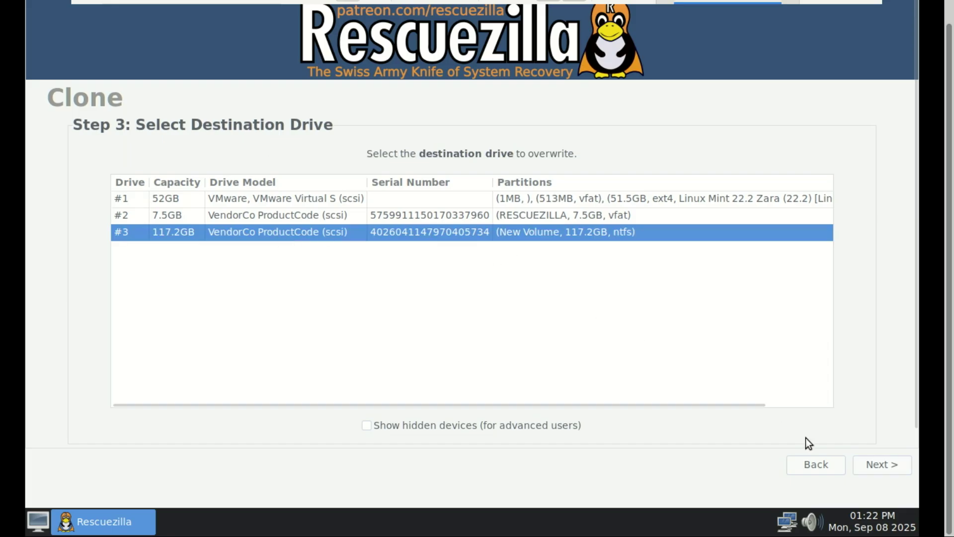
click(877, 465)
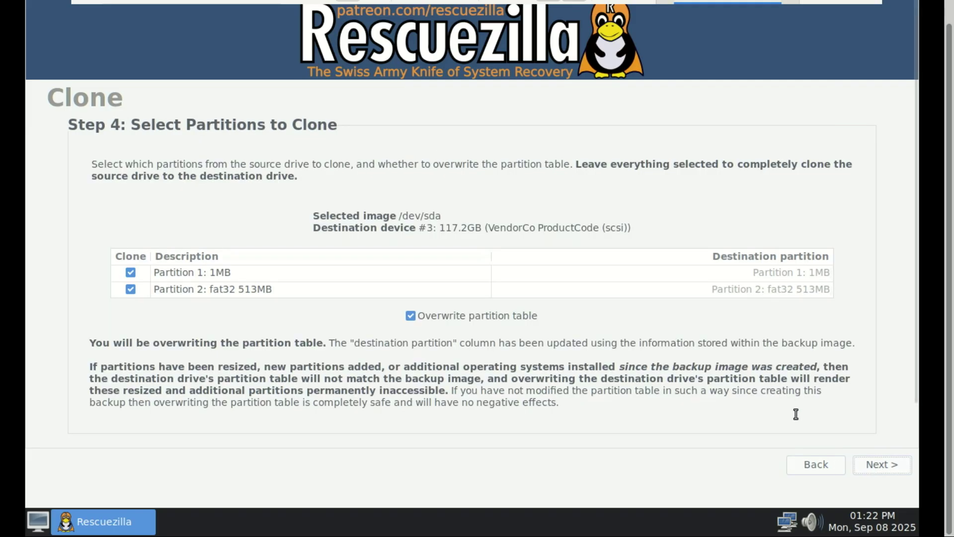
click(879, 464)
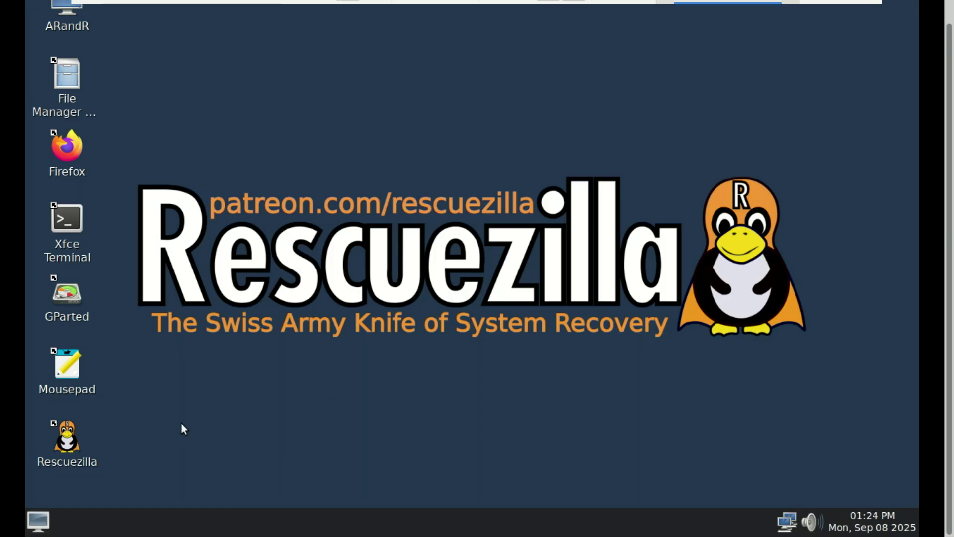
Open File Manager maximized, mount the 55 GB Volume and browse its root folders
double_click(61, 86)
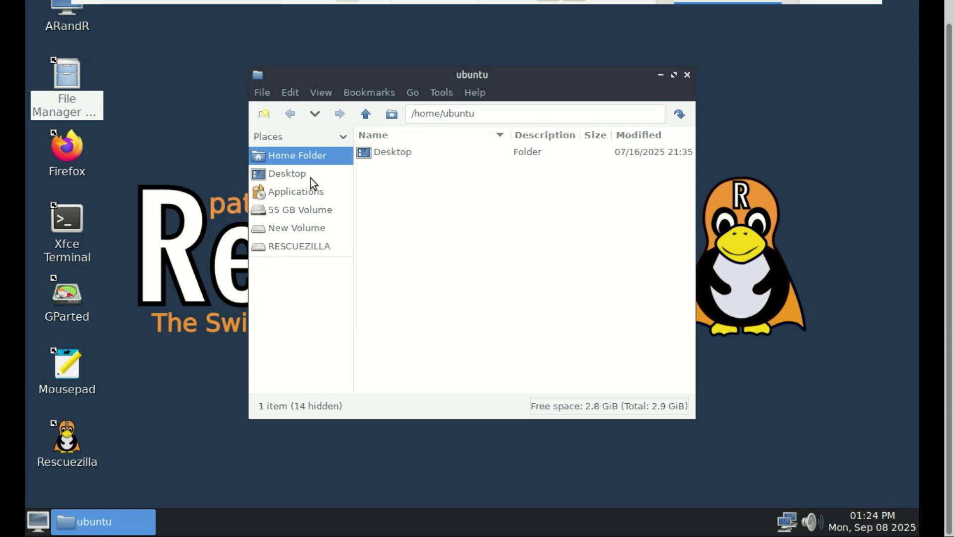
click(674, 76)
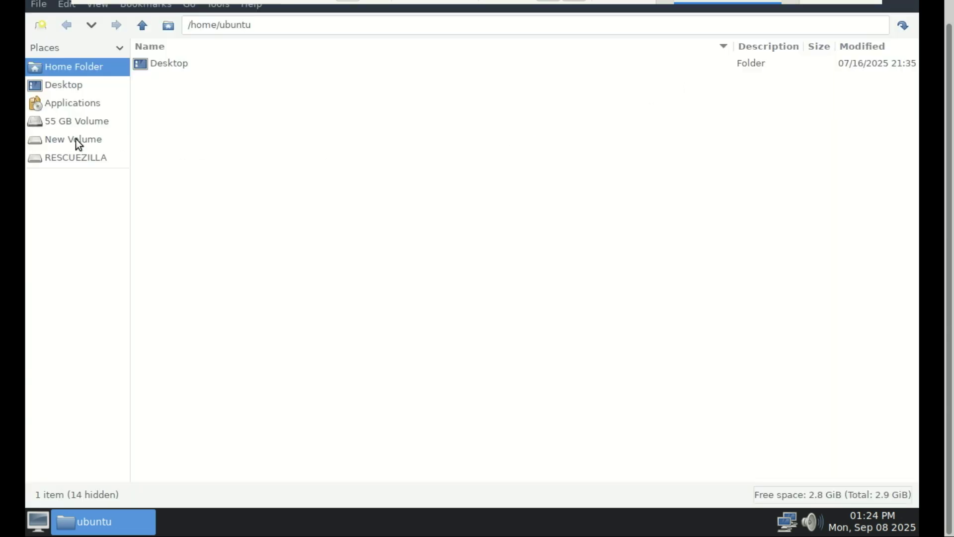
click(81, 124)
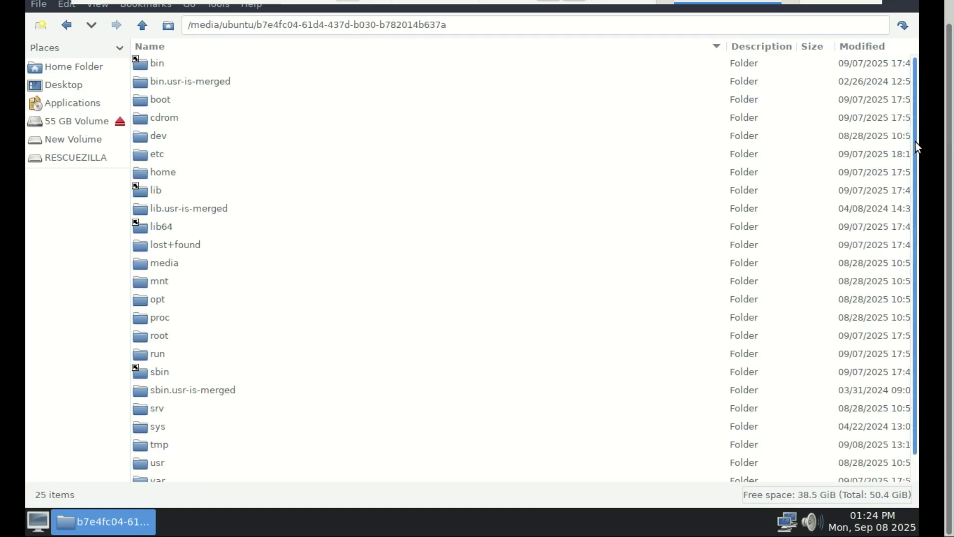
drag(917, 138, 908, 188)
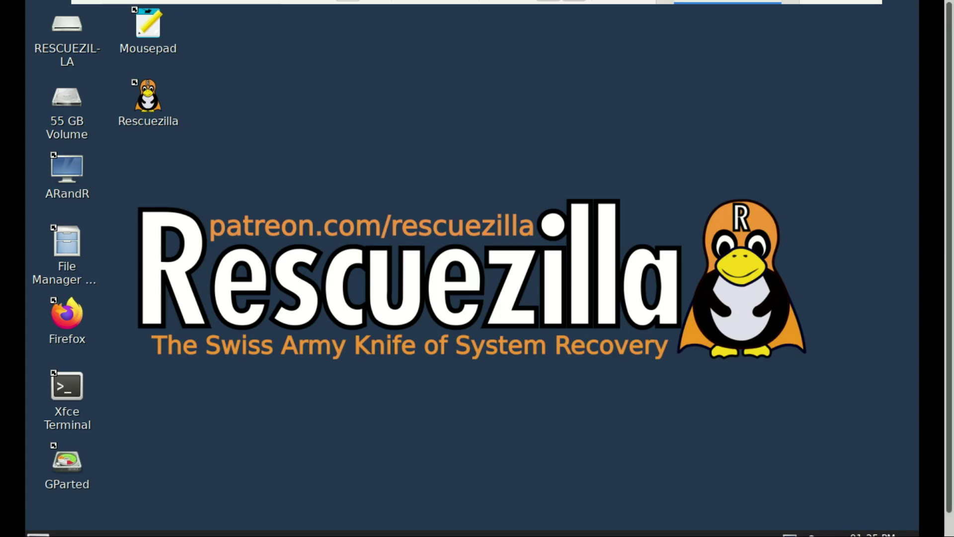
Launch Firefox from the desktop to the Google homepage, then close it
click(75, 304)
double_click(74, 298)
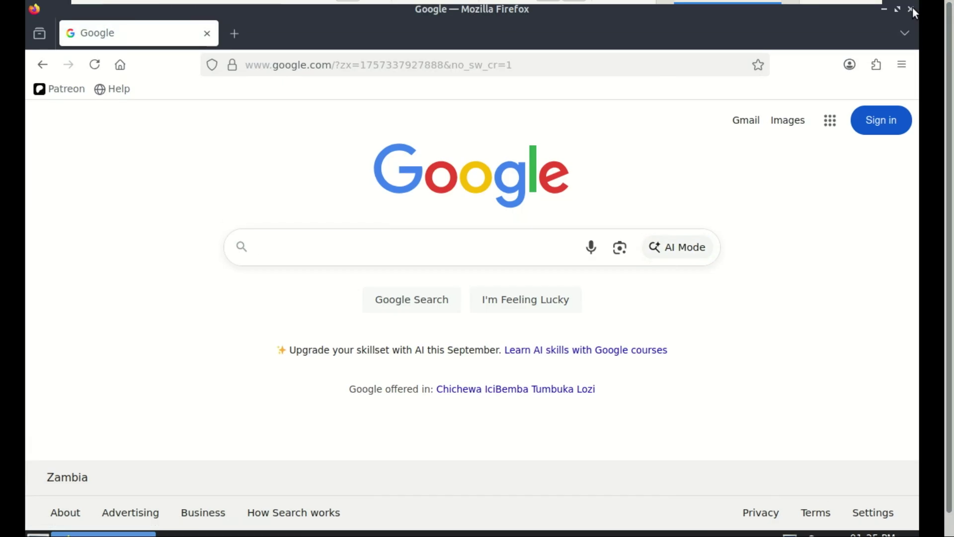
click(910, 9)
mouse_move(86, 479)
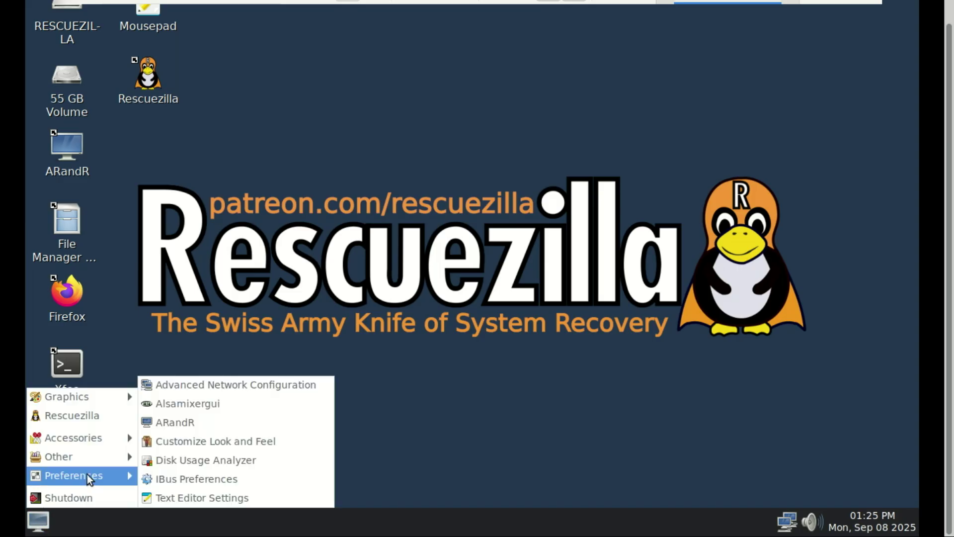
Launch TestDisk via Other > File Recovery (Undelete), then close its Terminal window
mouse_move(96, 458)
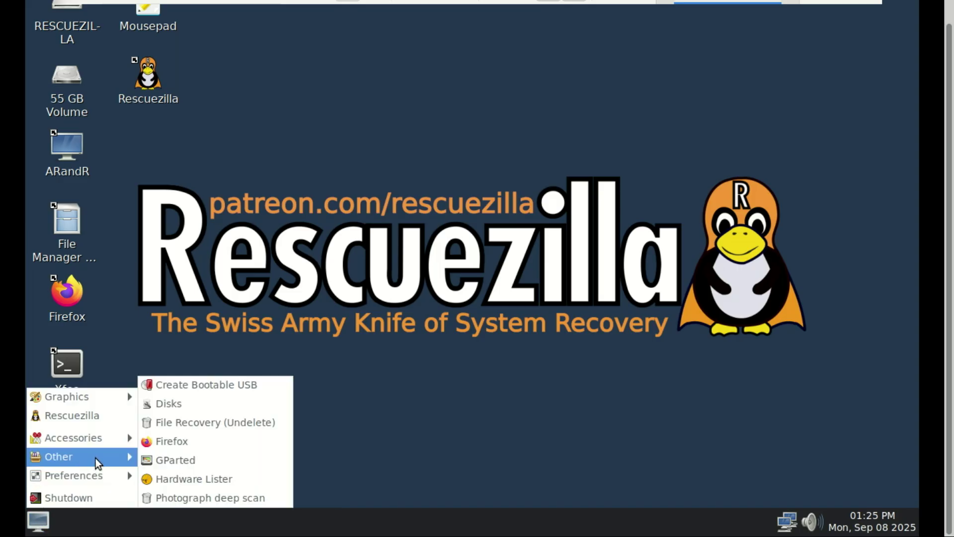
click(180, 423)
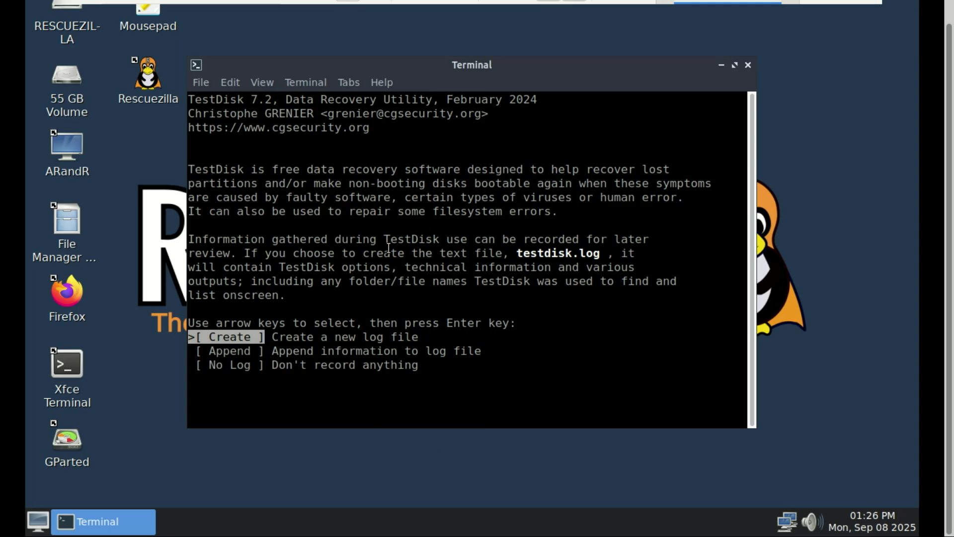
click(748, 64)
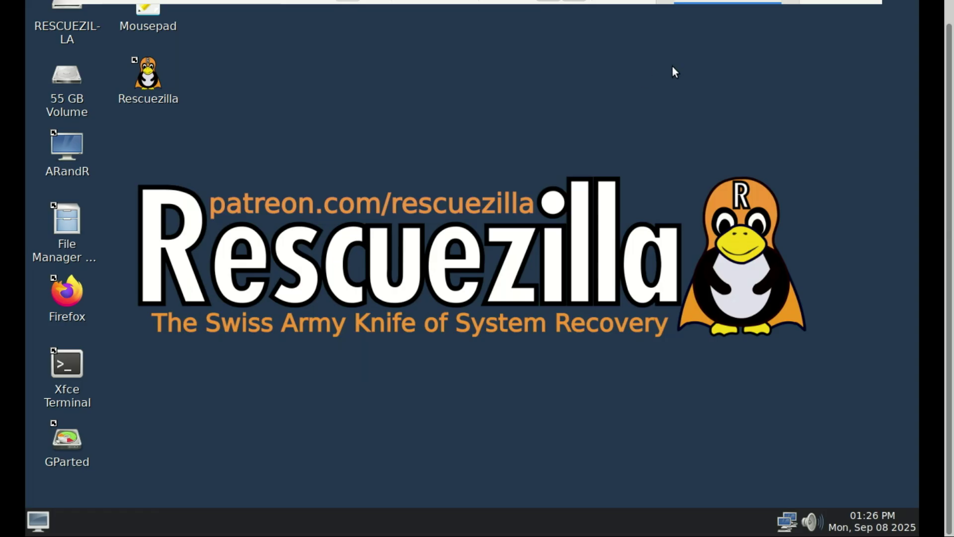
Scroll within the TestDisk Terminal showing the Create, Append or No Log prompt
scroll(950, 72, up, 1)
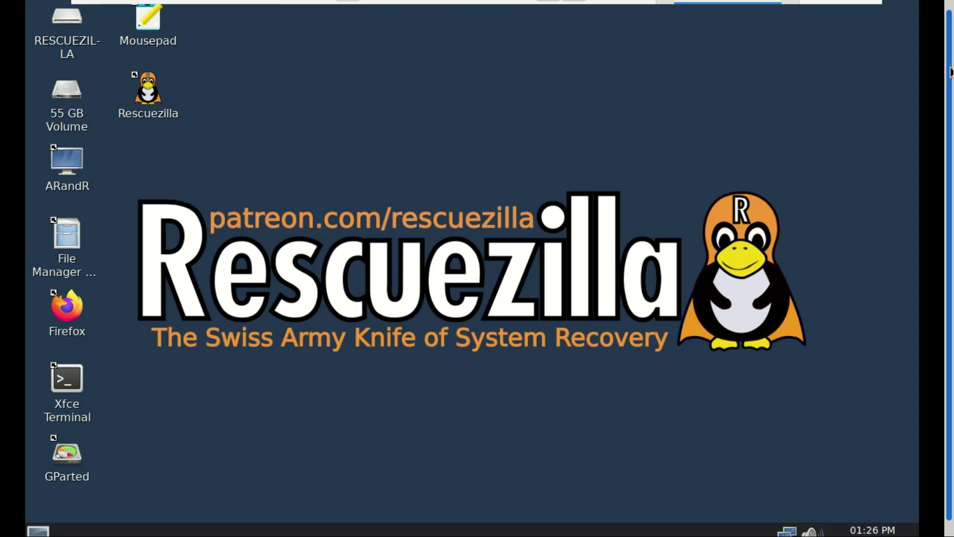
scroll(950, 72, down, 1)
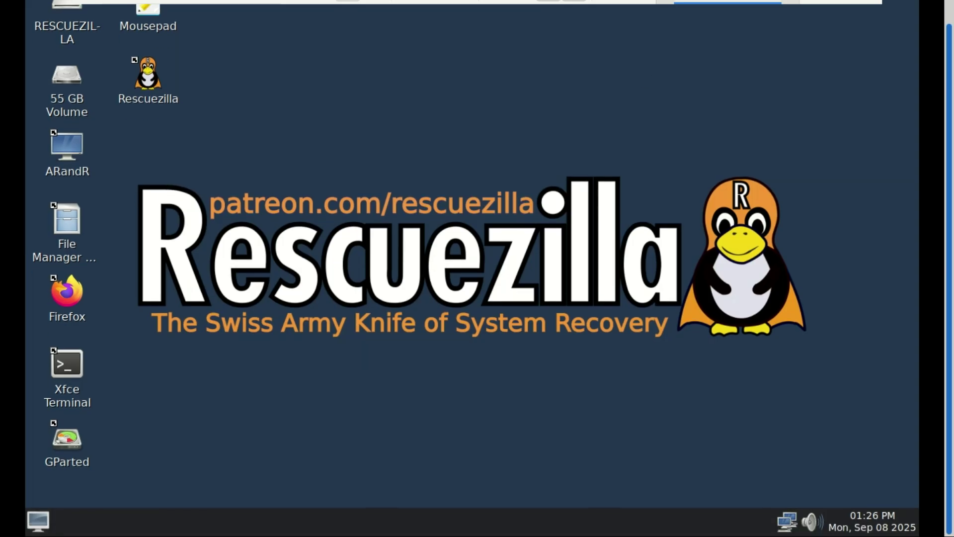
scroll(477, 268, up, 1)
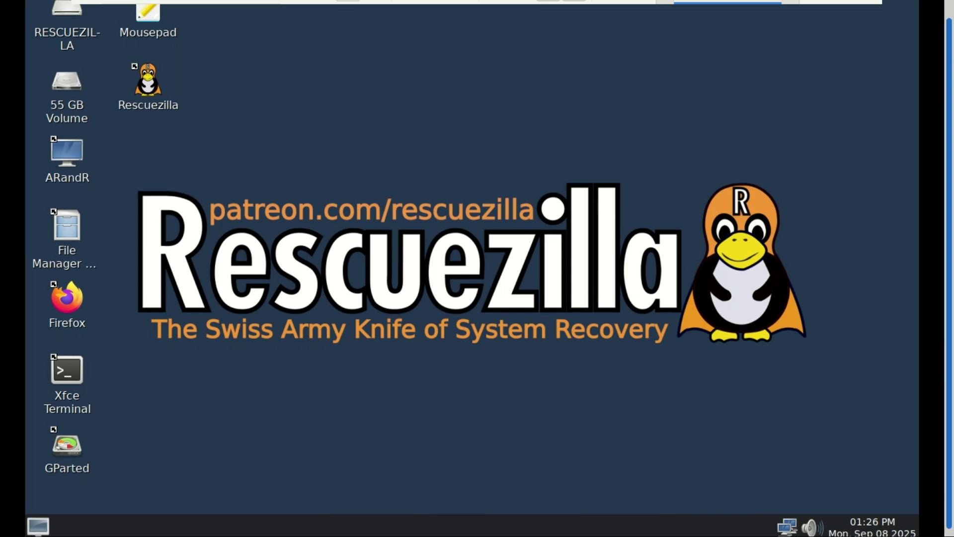
scroll(949, 7, up, 1)
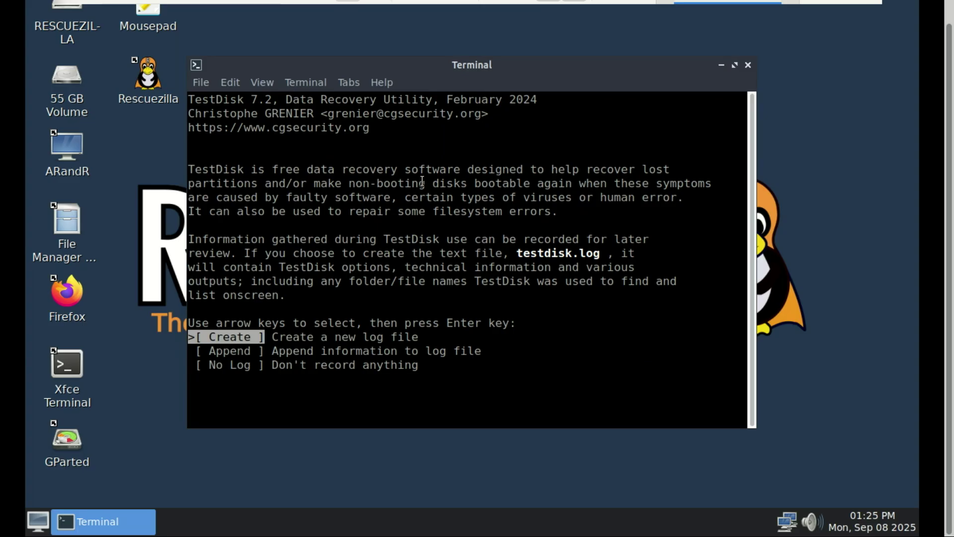